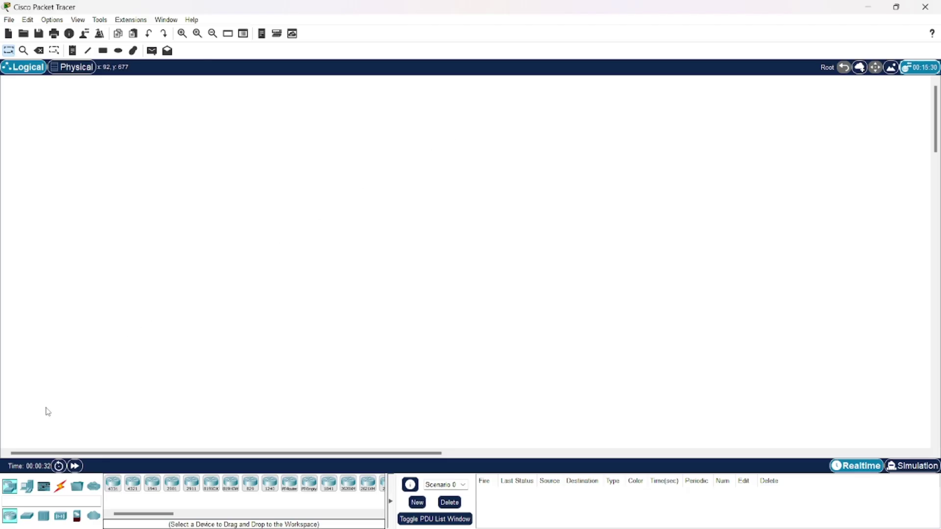
# Step: Place a Server-PT in the upper middle and an 1841 router on the left
pyautogui.click(27, 489)
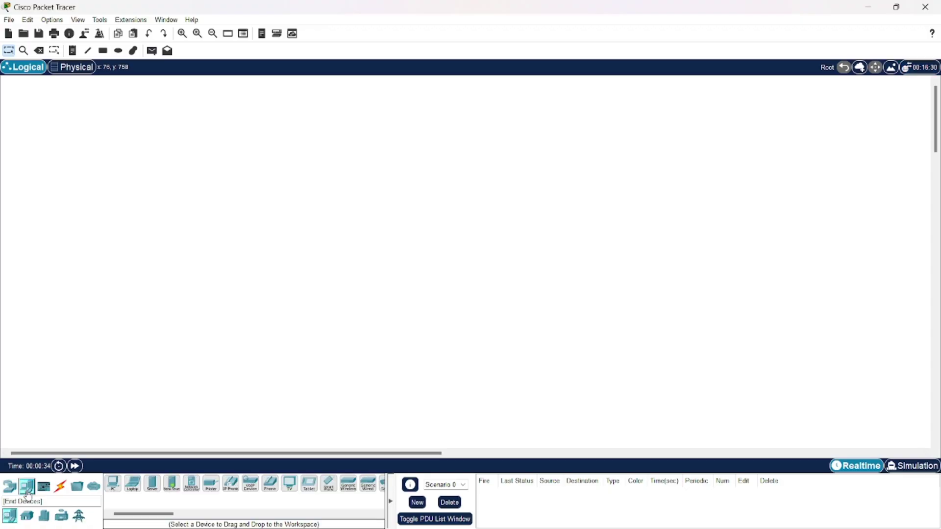
pyautogui.click(152, 483)
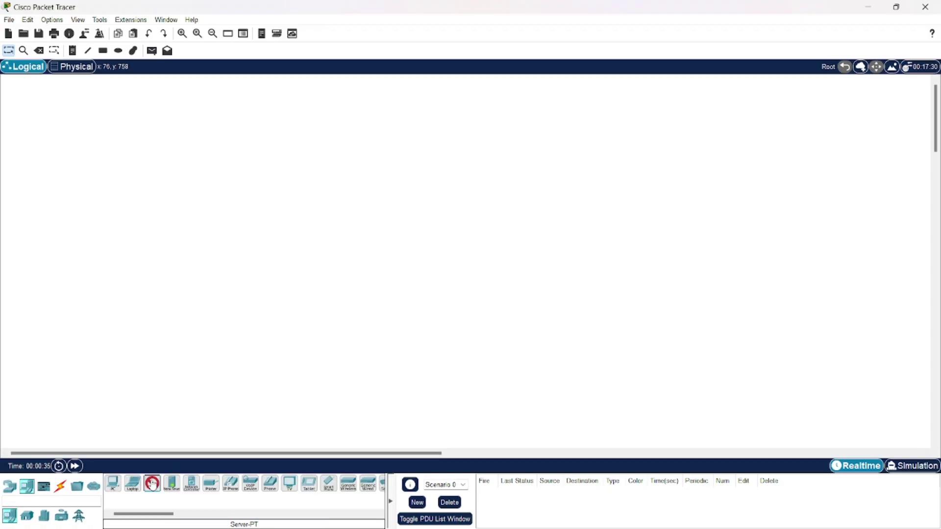
pyautogui.click(412, 170)
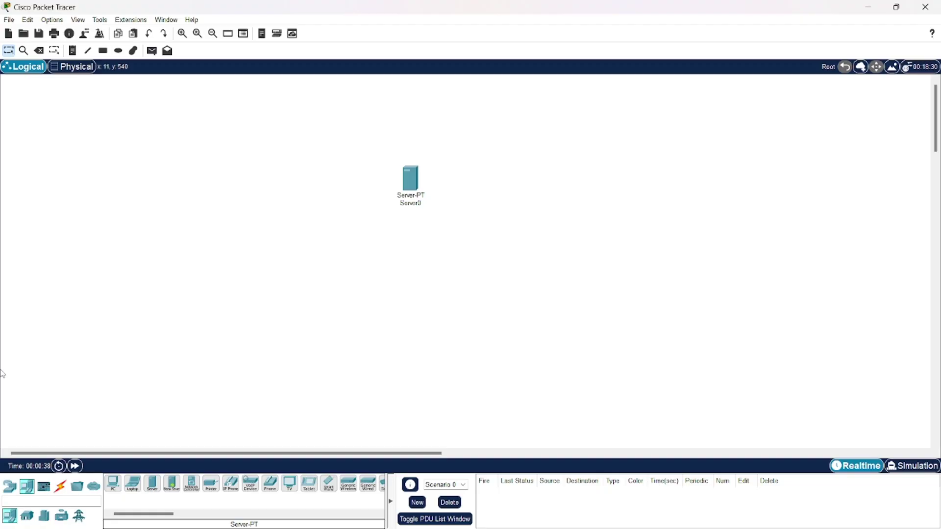
pyautogui.click(10, 486)
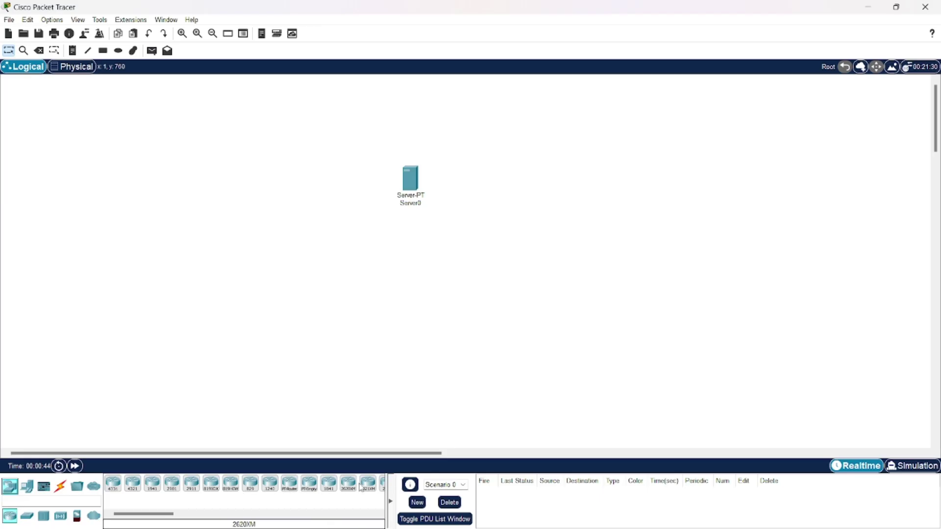
pyautogui.click(329, 485)
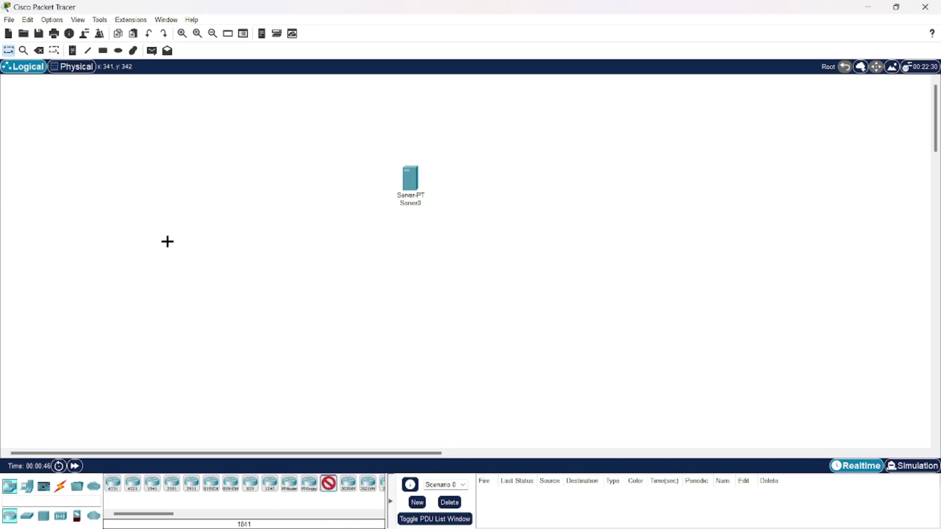
pyautogui.click(174, 219)
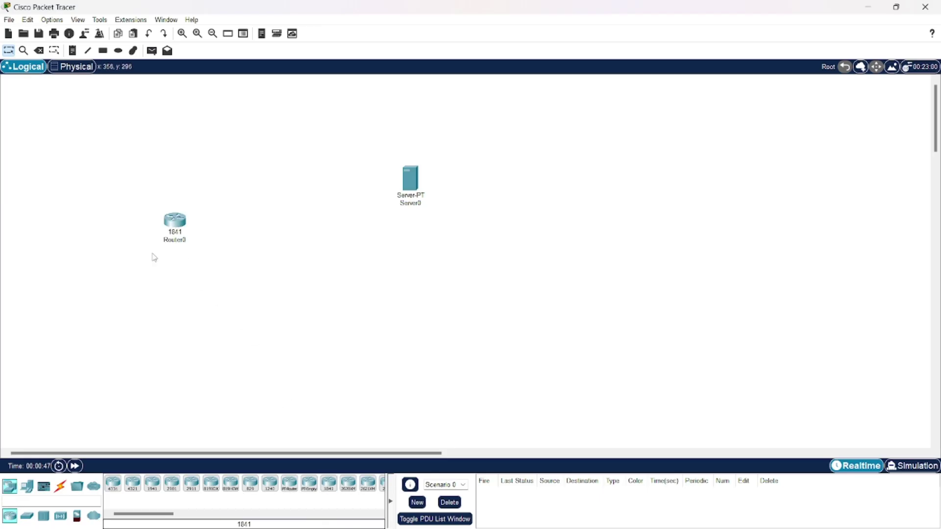
# Step: Place four generic PCs, PC0 to PC3, in a row across the lower area
pyautogui.click(26, 486)
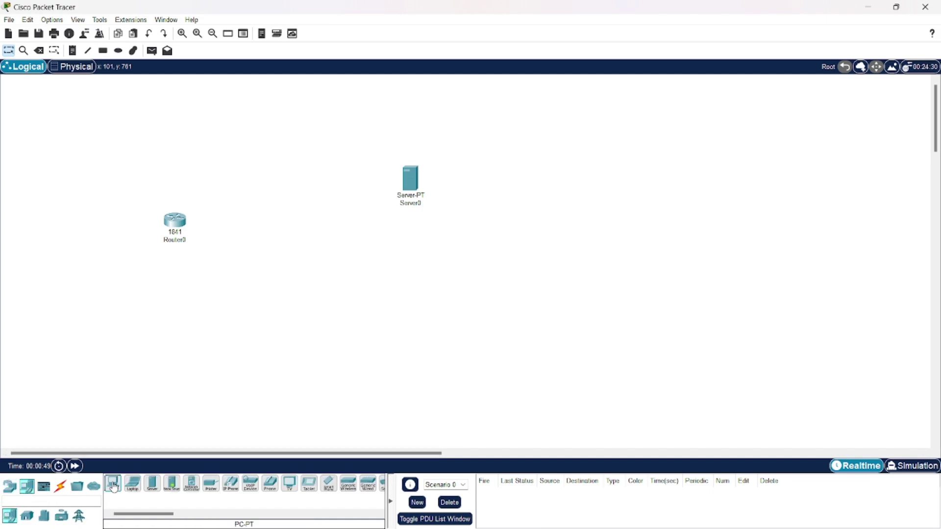
pyautogui.click(113, 484)
pyautogui.click(264, 337)
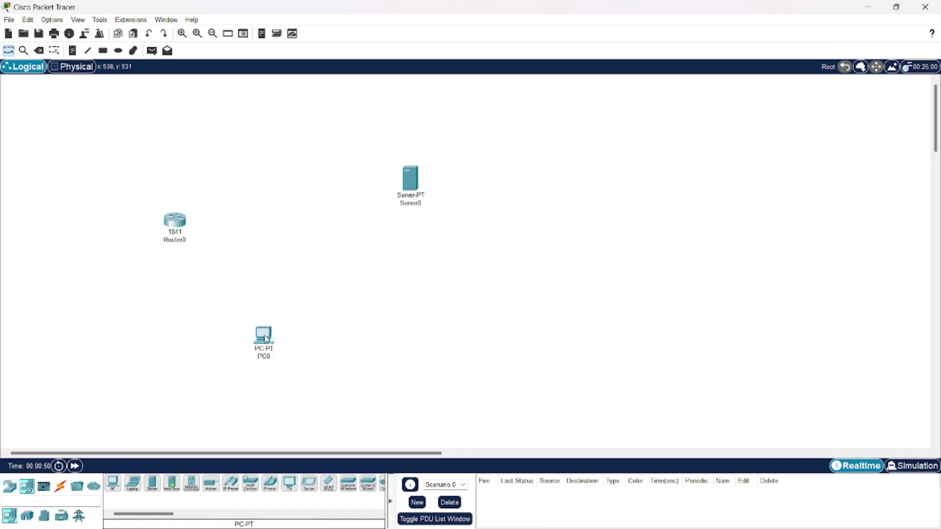
pyautogui.click(112, 484)
pyautogui.click(335, 340)
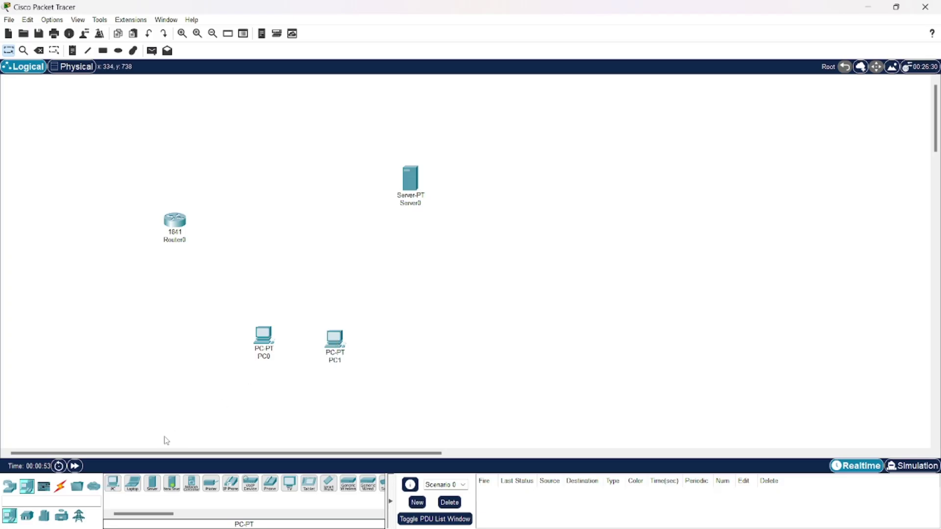
pyautogui.click(113, 484)
pyautogui.click(406, 353)
pyautogui.click(113, 485)
pyautogui.click(475, 353)
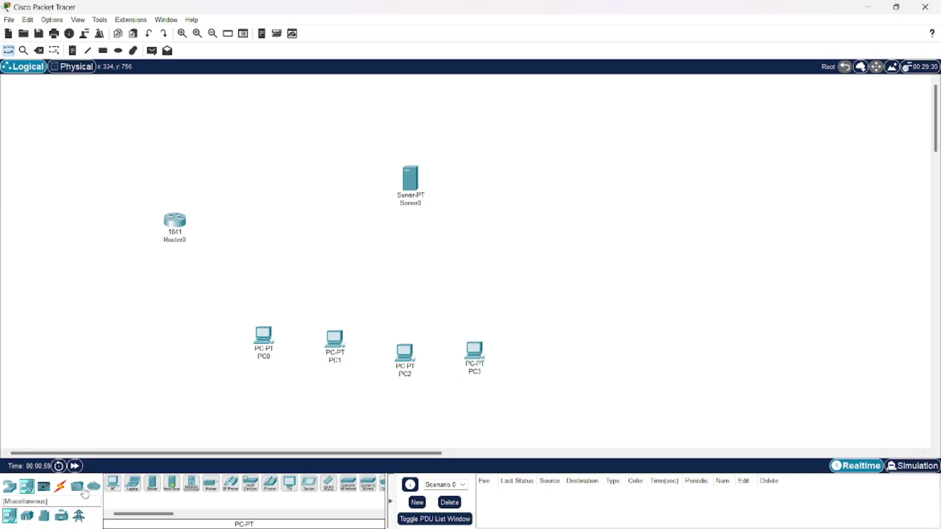
# Step: Place a 2960 switch between the router and the PCs
pyautogui.click(10, 488)
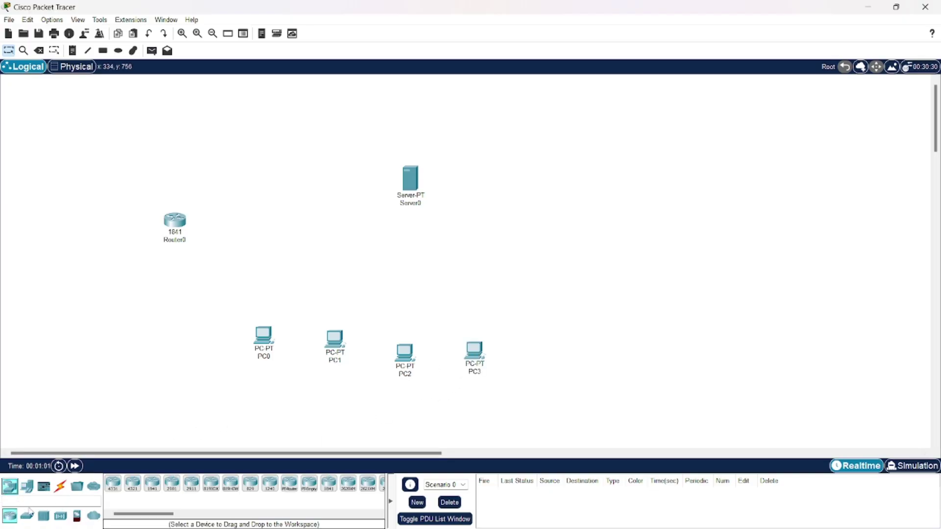
pyautogui.click(28, 517)
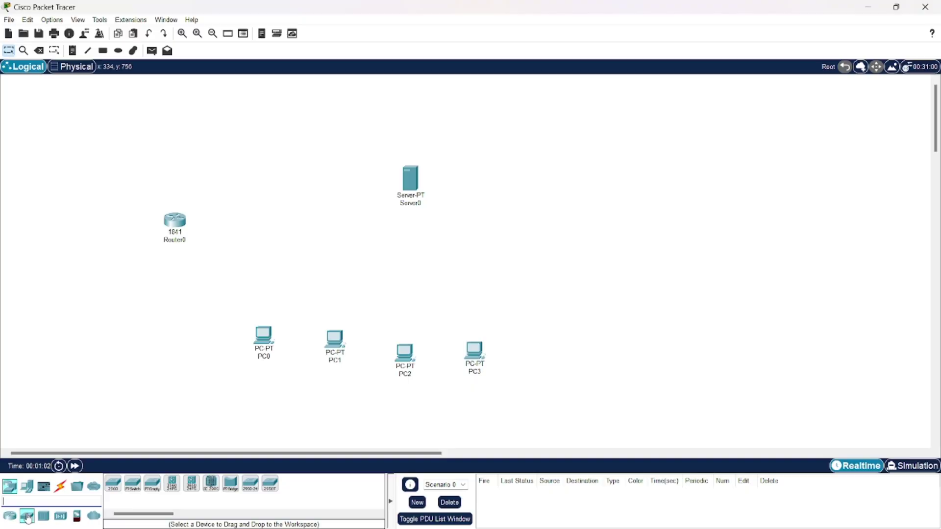
pyautogui.click(112, 484)
pyautogui.click(345, 269)
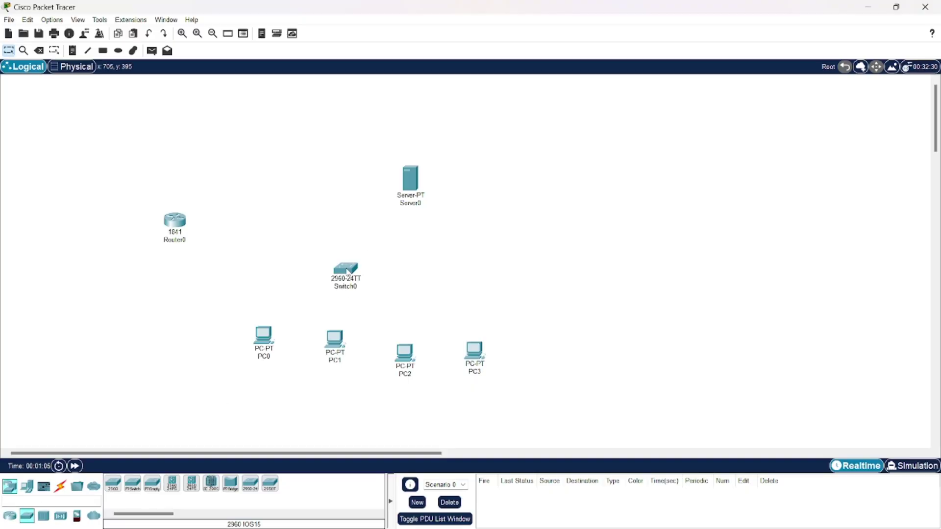
# Step: Cable Router0, PC0 and PC1 to Switch0 using automatic connection type
pyautogui.click(59, 487)
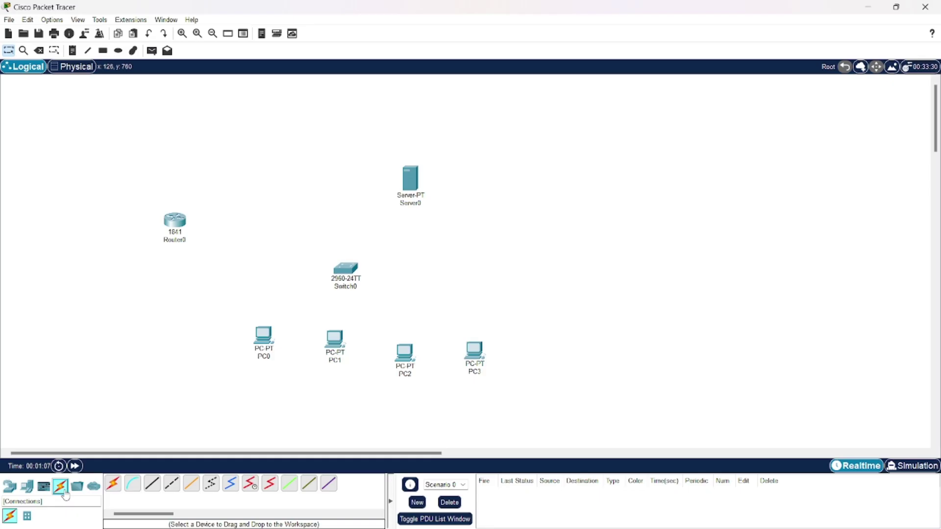
pyautogui.click(116, 486)
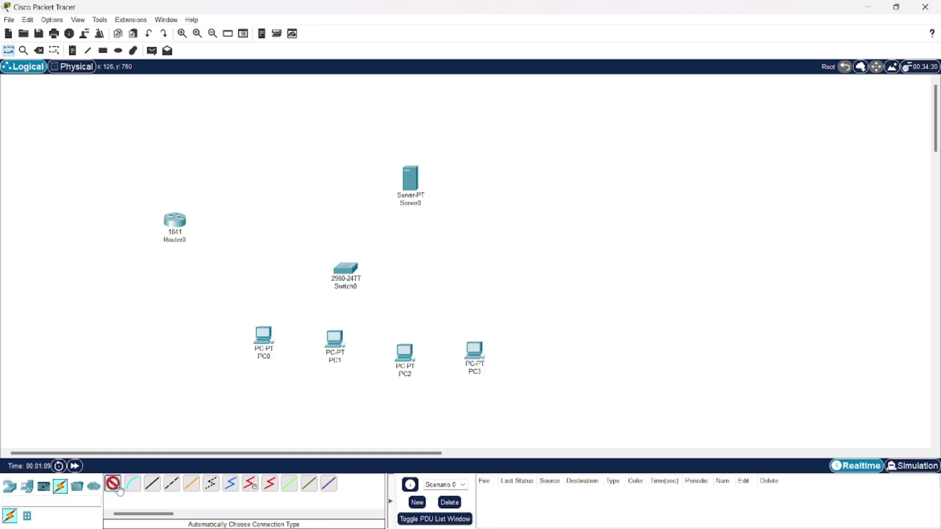
pyautogui.click(177, 220)
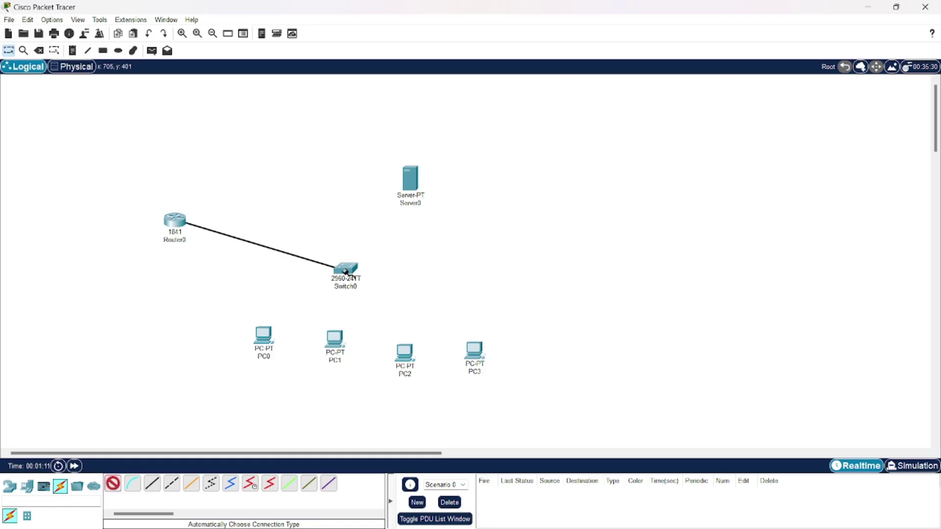
pyautogui.click(345, 269)
pyautogui.click(113, 484)
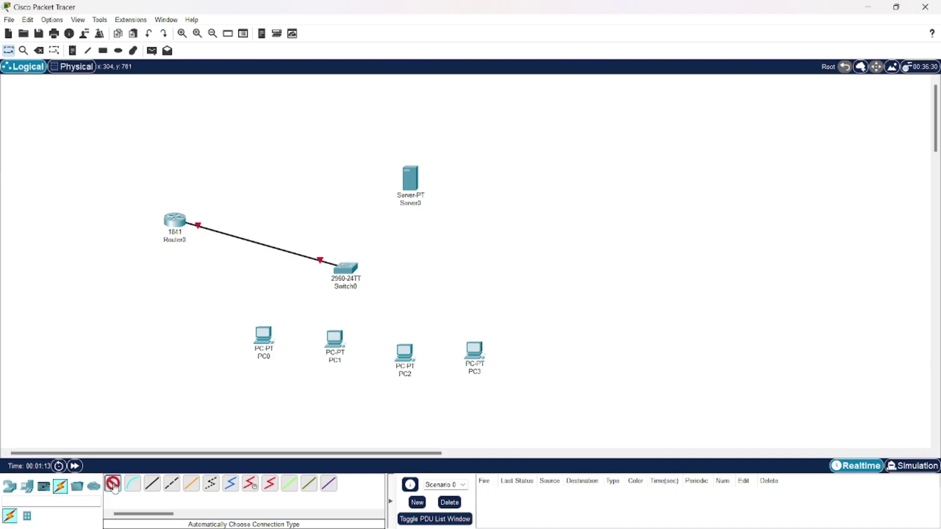
pyautogui.click(262, 335)
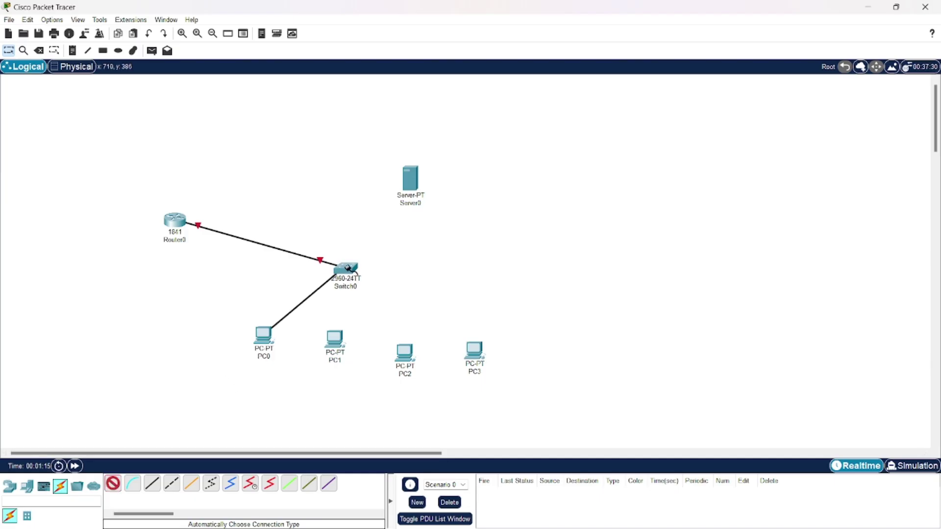
pyautogui.click(344, 271)
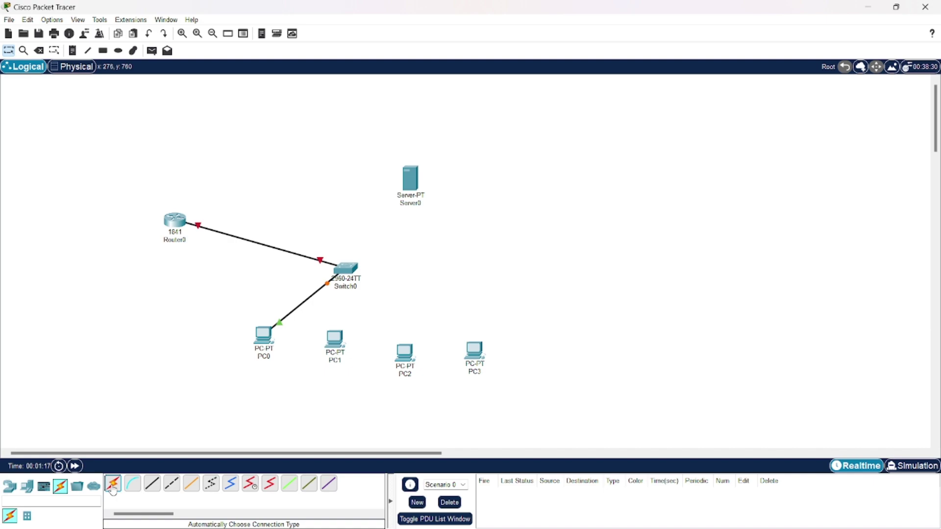
pyautogui.click(112, 484)
pyautogui.click(341, 343)
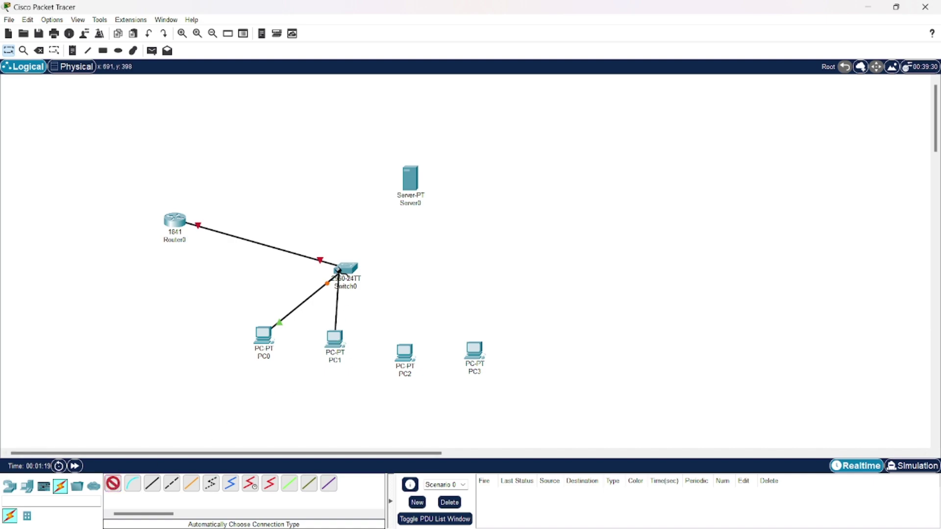
pyautogui.click(348, 269)
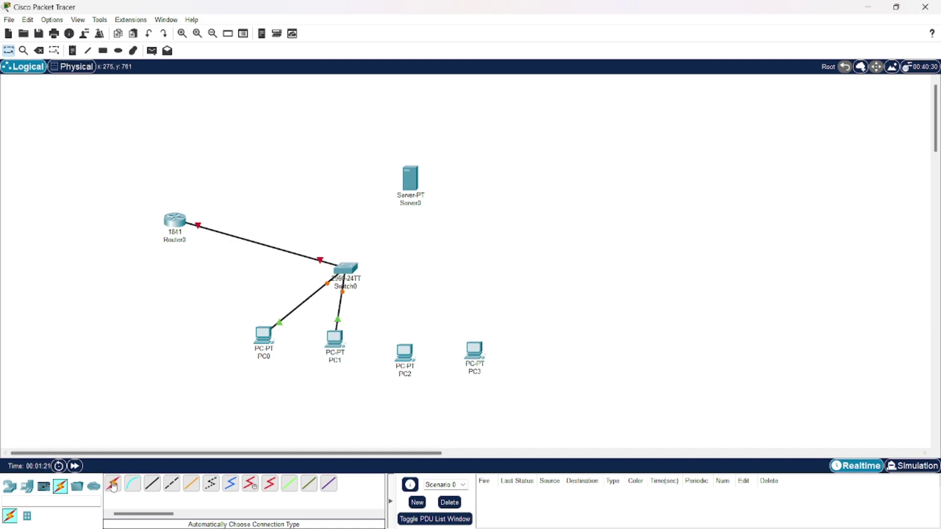
# Step: Cable PC2, PC3 and Server0 to Switch0 using automatic connection type
pyautogui.click(403, 353)
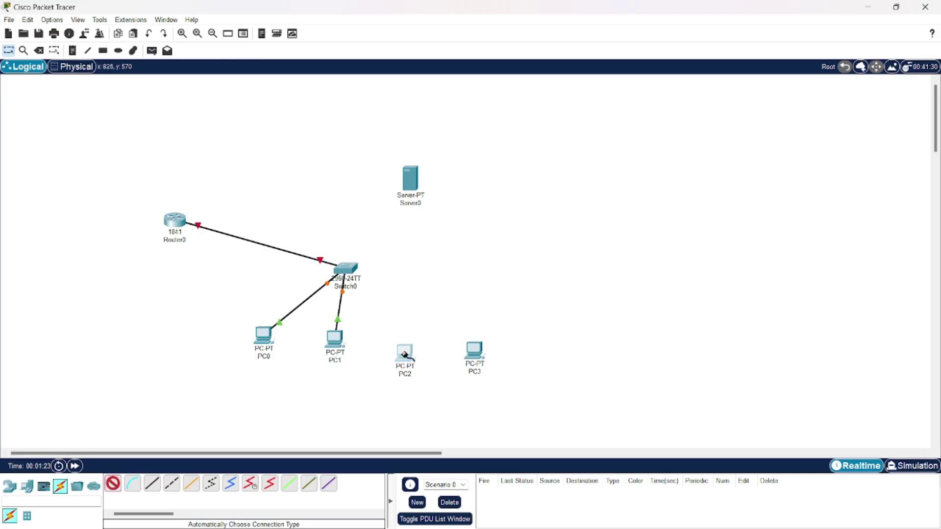
pyautogui.click(346, 270)
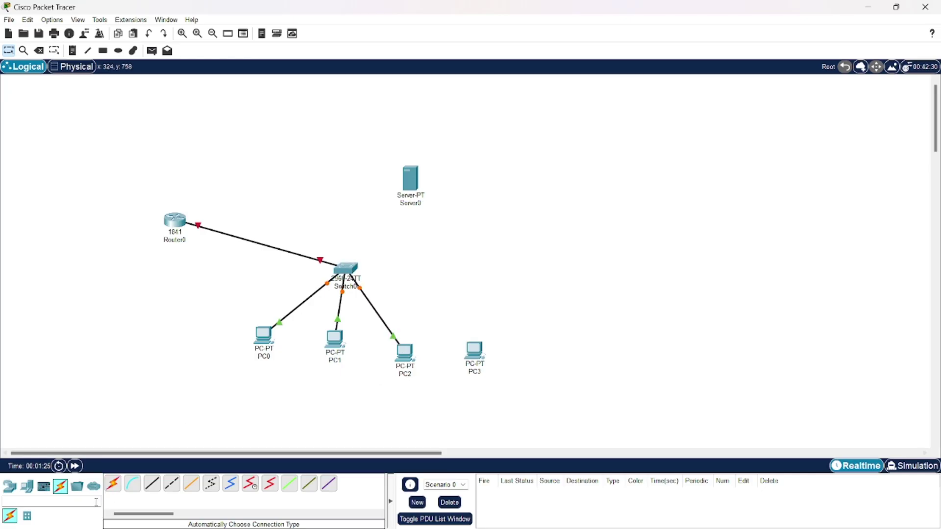
pyautogui.click(114, 485)
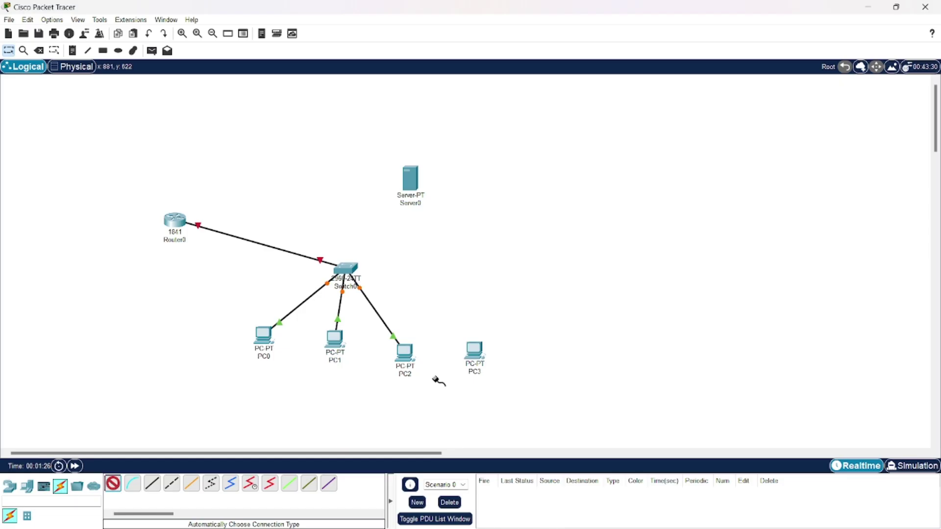
pyautogui.click(475, 359)
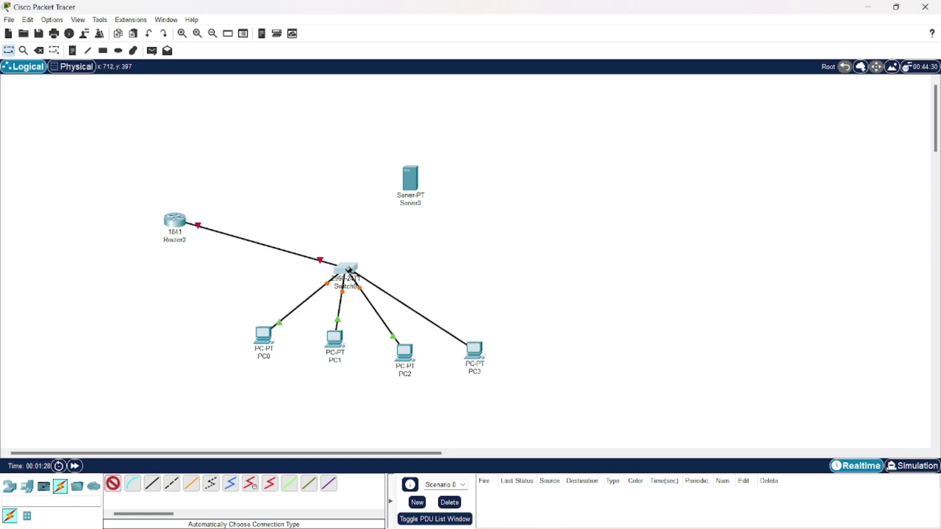
pyautogui.click(348, 271)
pyautogui.click(115, 487)
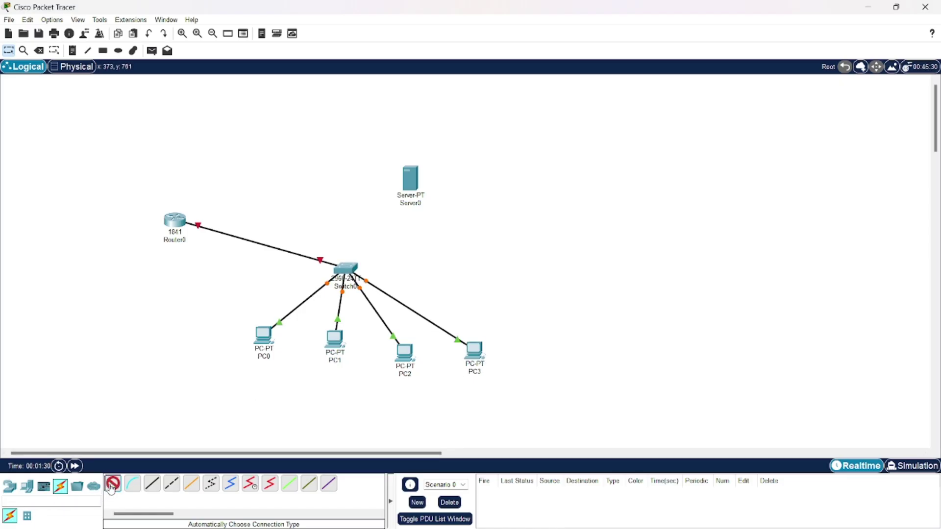
pyautogui.click(411, 179)
pyautogui.click(347, 271)
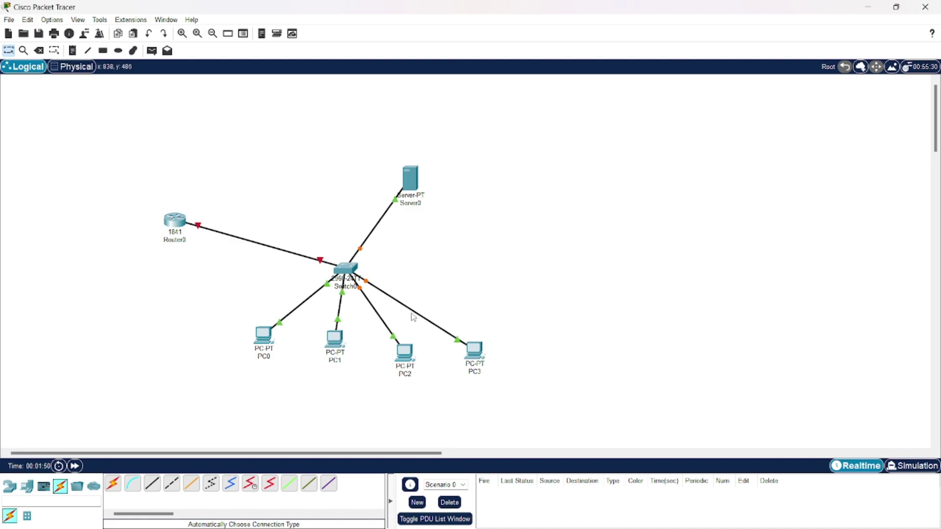
# Step: Turn on Router0's FastEthernet0/0 with IP 198.178.10.1 and mask 255.255.255.0
pyautogui.click(176, 222)
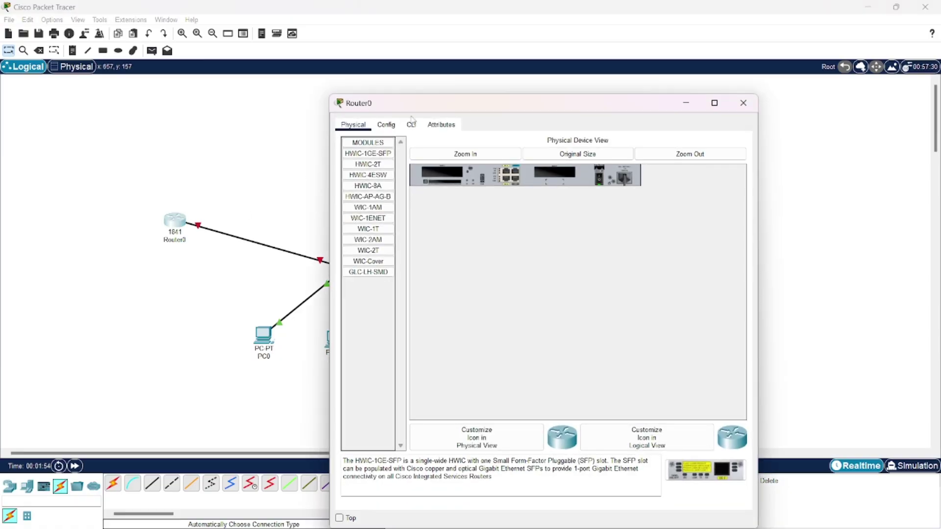
pyautogui.click(389, 127)
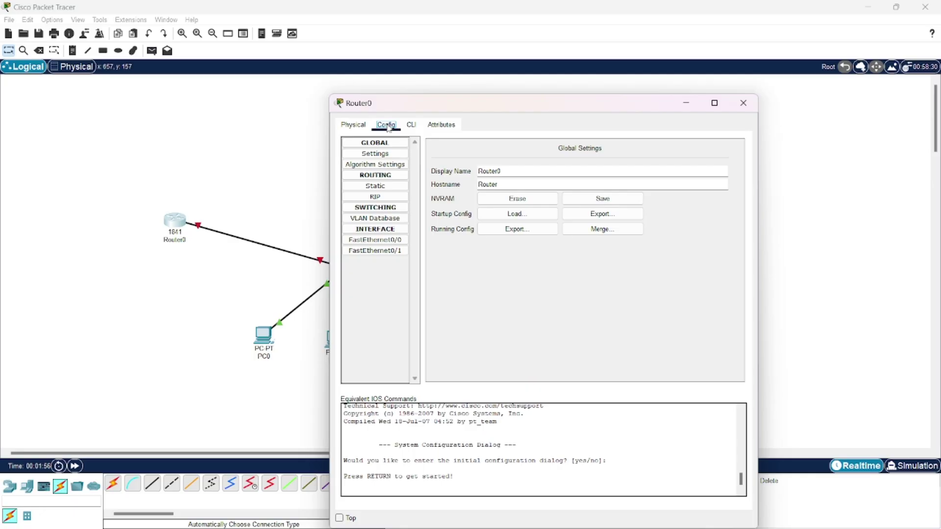
pyautogui.click(375, 241)
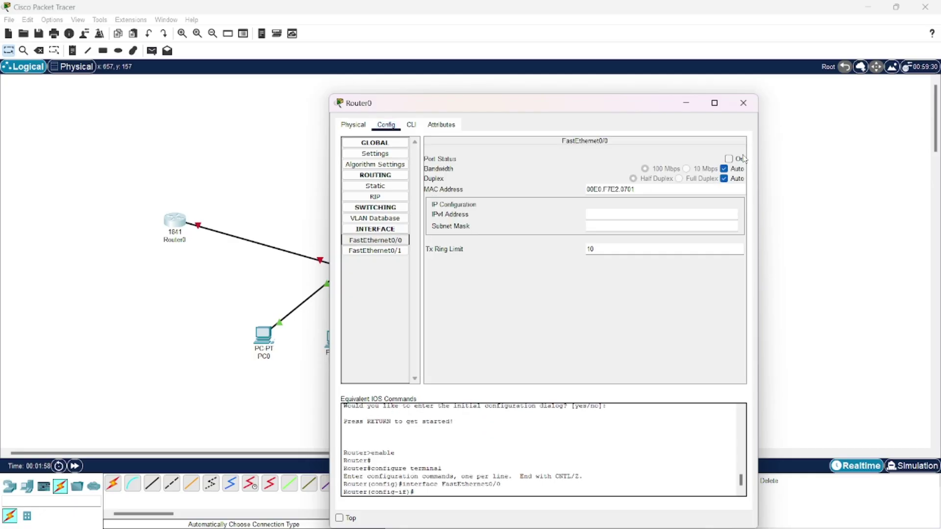
pyautogui.click(729, 160)
pyautogui.write('198.178.10.1')
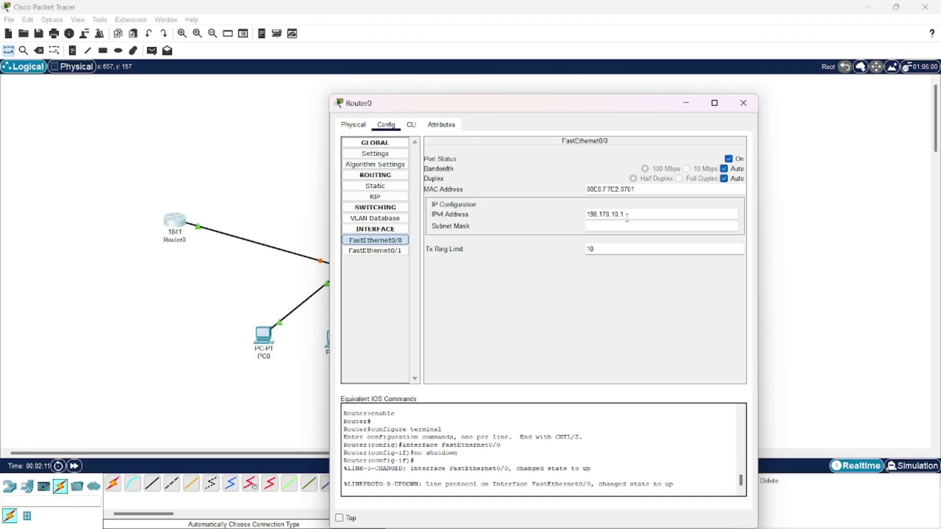
pyautogui.doubleClick(627, 218)
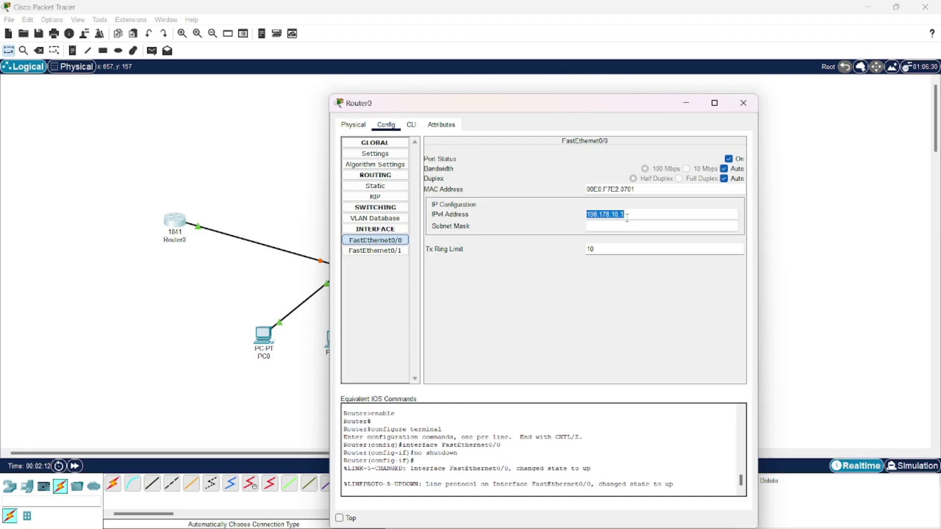
pyautogui.click(628, 227)
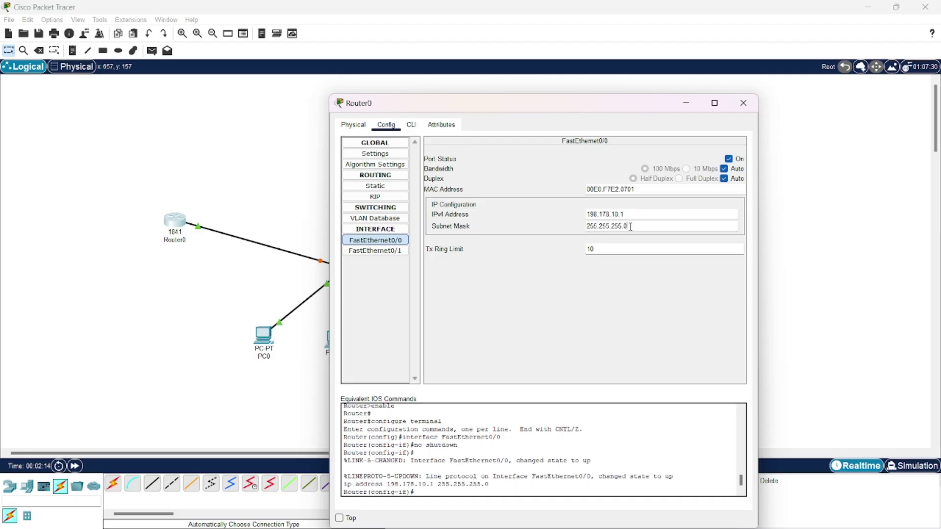
pyautogui.click(744, 104)
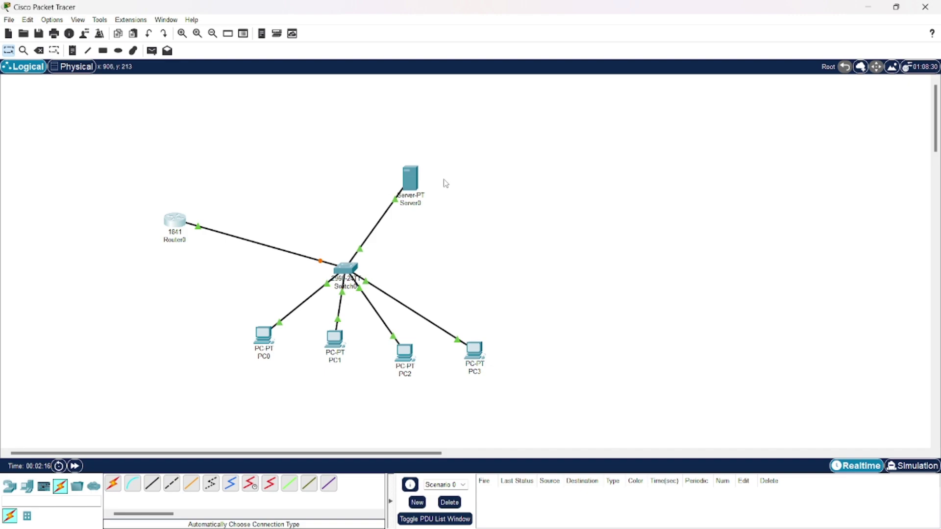
pyautogui.click(412, 184)
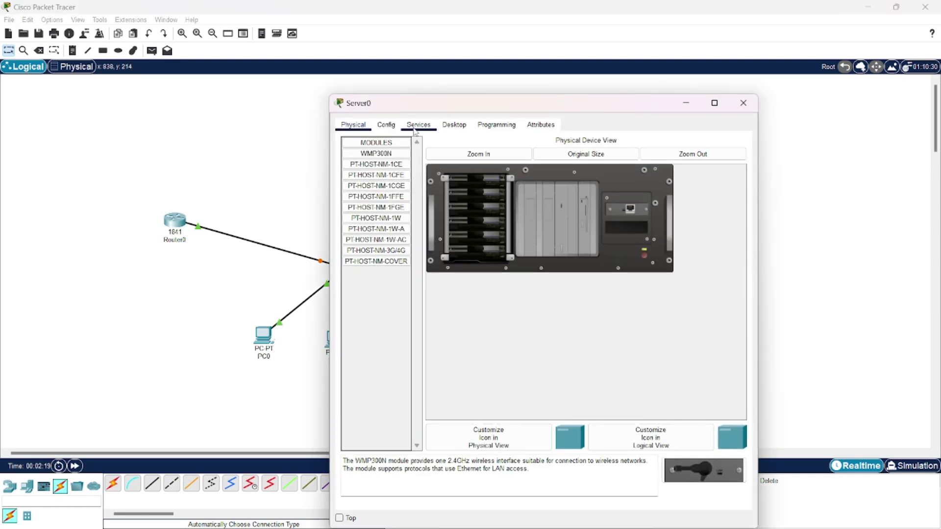
# Step: Set Server0's static IP 198.178.10.2, mask 255.255.255.0, gateway 198.178.10.1
pyautogui.click(444, 127)
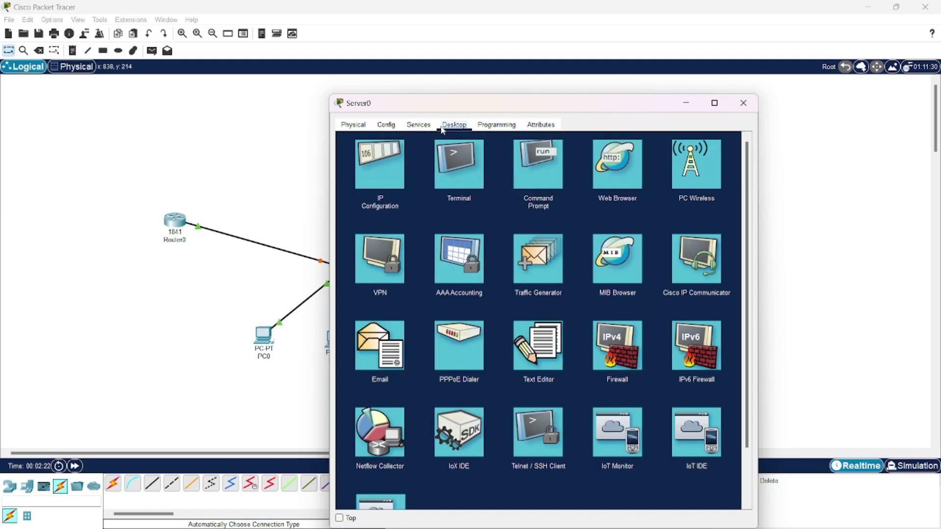
pyautogui.click(381, 171)
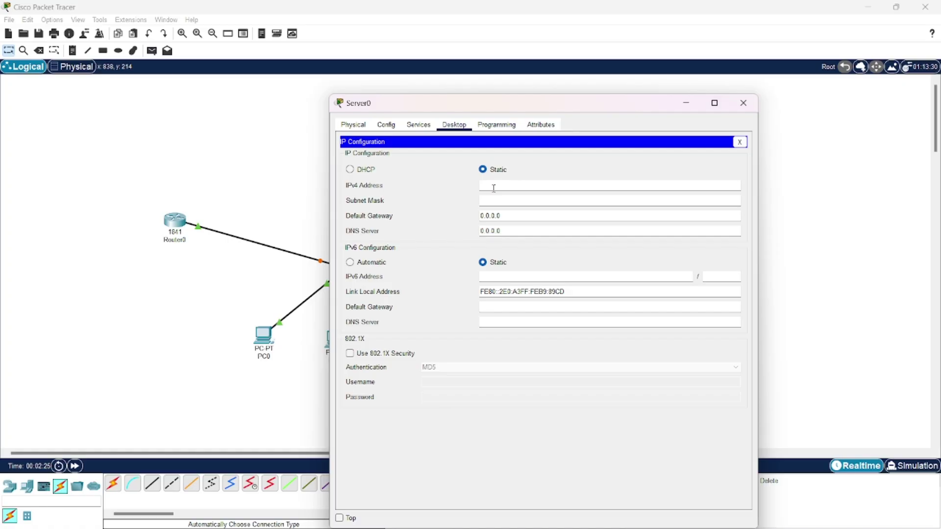
pyautogui.write('198.178.10.1')
pyautogui.click(507, 203)
pyautogui.moveTo(512, 218)
pyautogui.mouseDown()
pyautogui.moveTo(468, 212)
pyautogui.moveTo(475, 215)
pyautogui.mouseUp()
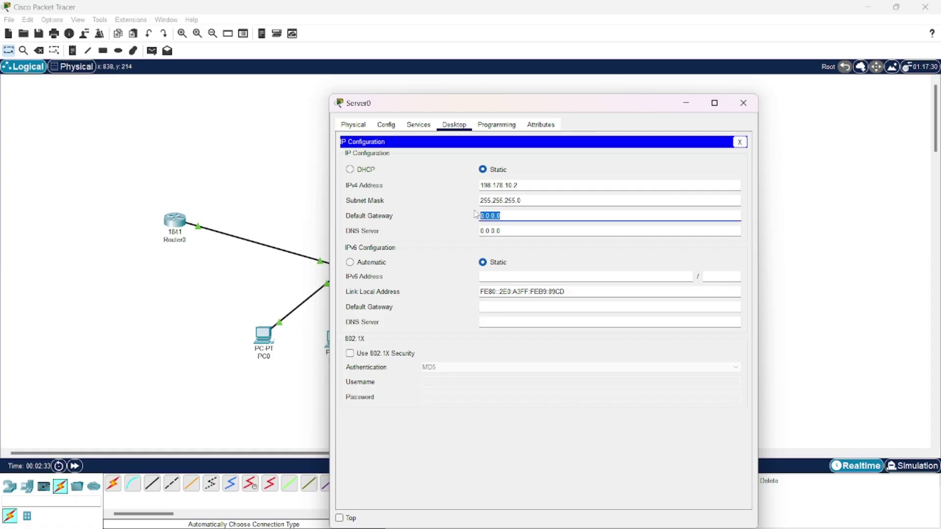
pyautogui.write('198.178.10.1')
# Step: Turn on Server0's DHCP and save serverPool with gateway 198.178.10.1, 256 users
pyautogui.click(422, 130)
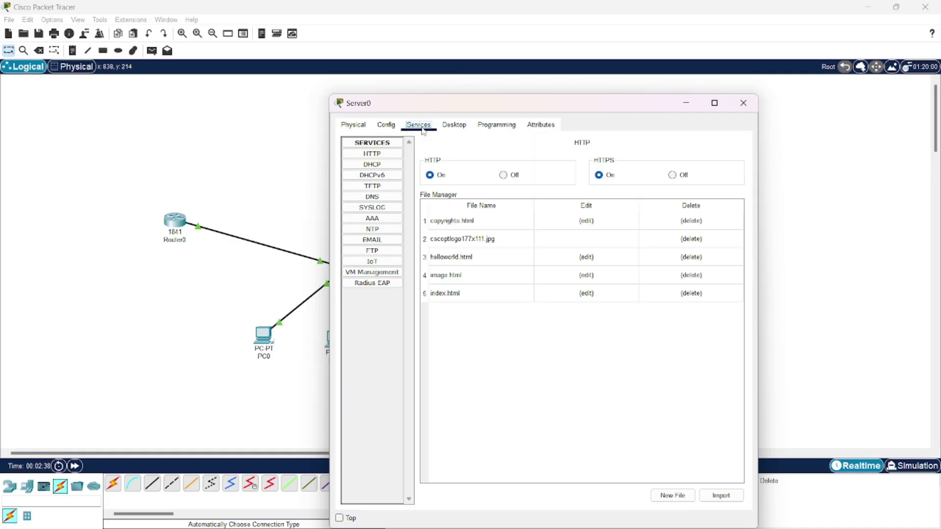
pyautogui.click(392, 166)
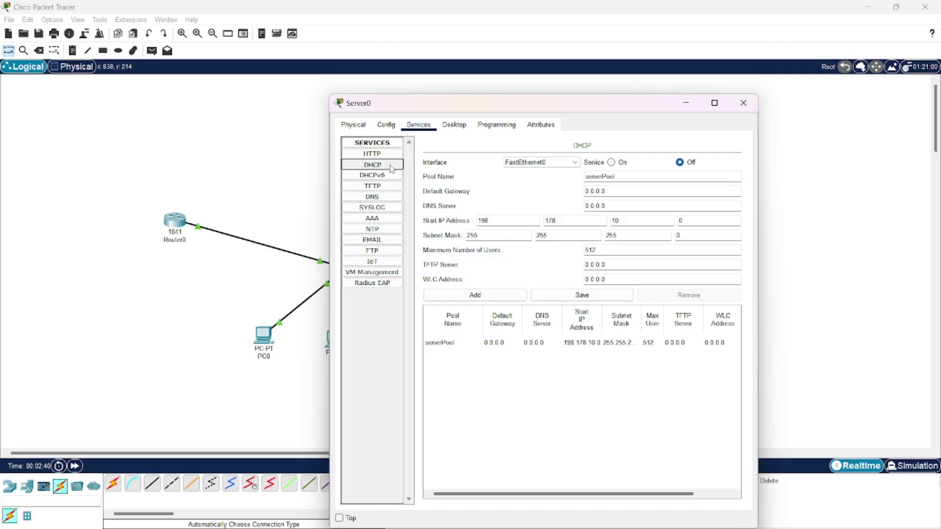
pyautogui.click(612, 163)
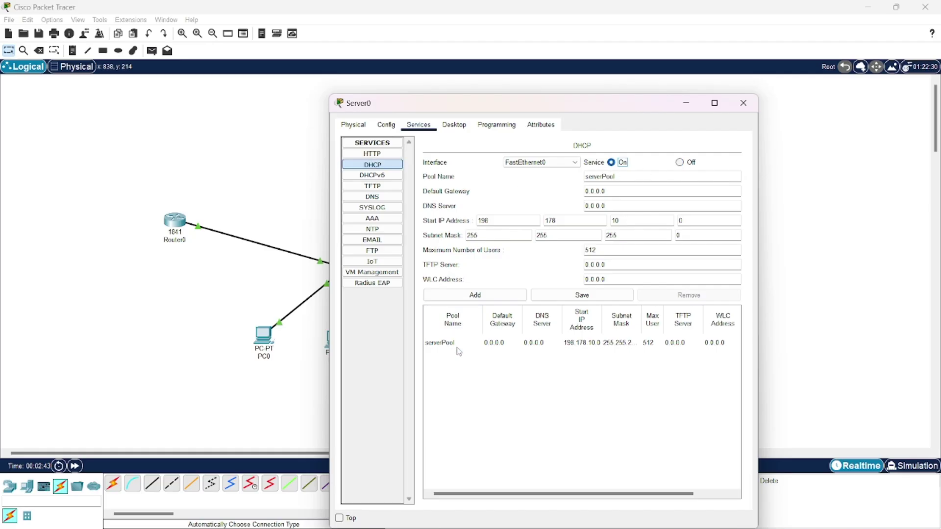
pyautogui.click(567, 346)
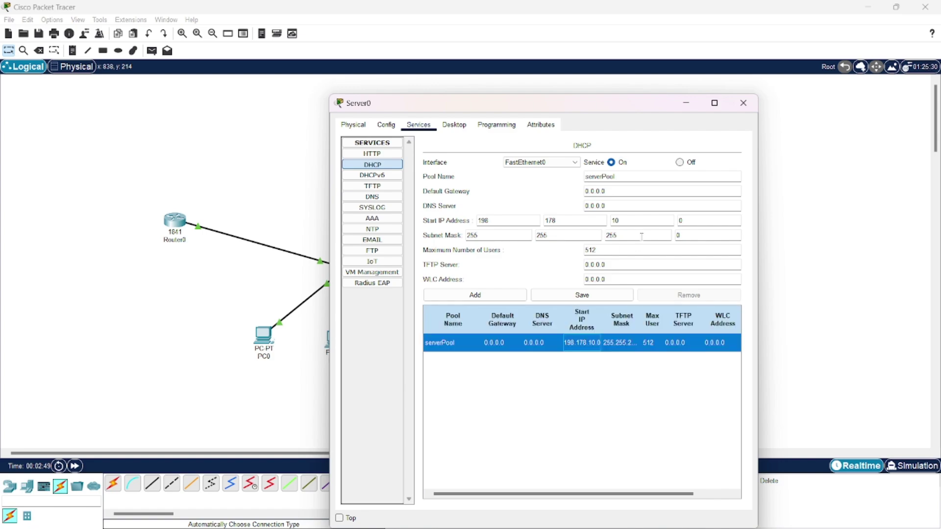
pyautogui.moveTo(619, 192); pyautogui.dragTo(581, 188)
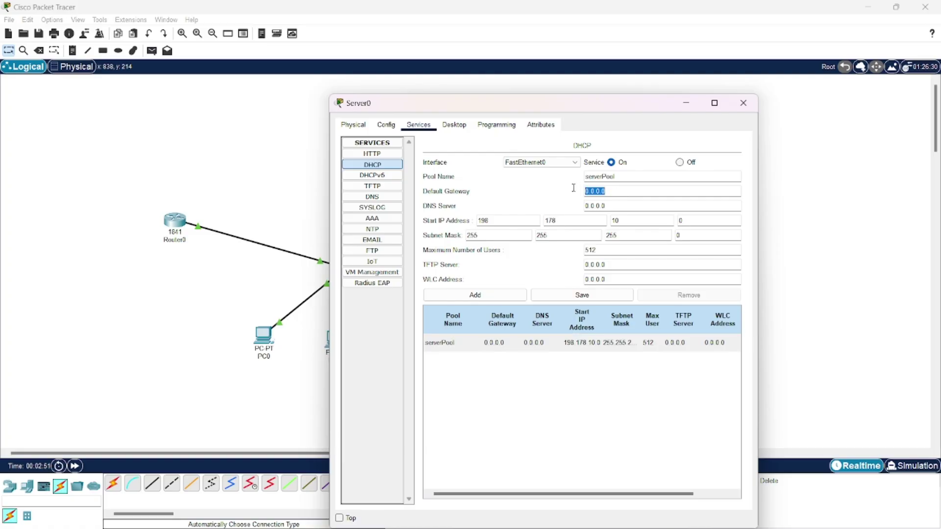
pyautogui.write('198.178.10.1')
pyautogui.click(581, 295)
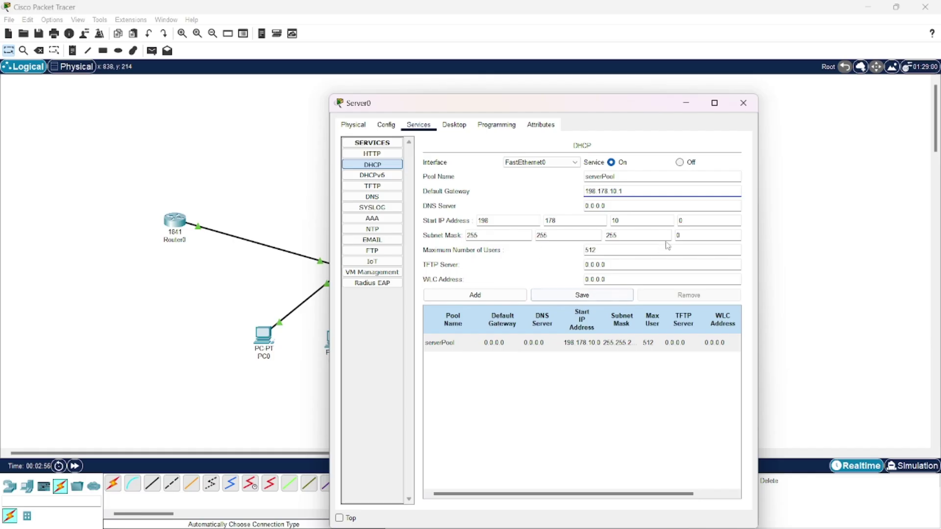
pyautogui.click(555, 297)
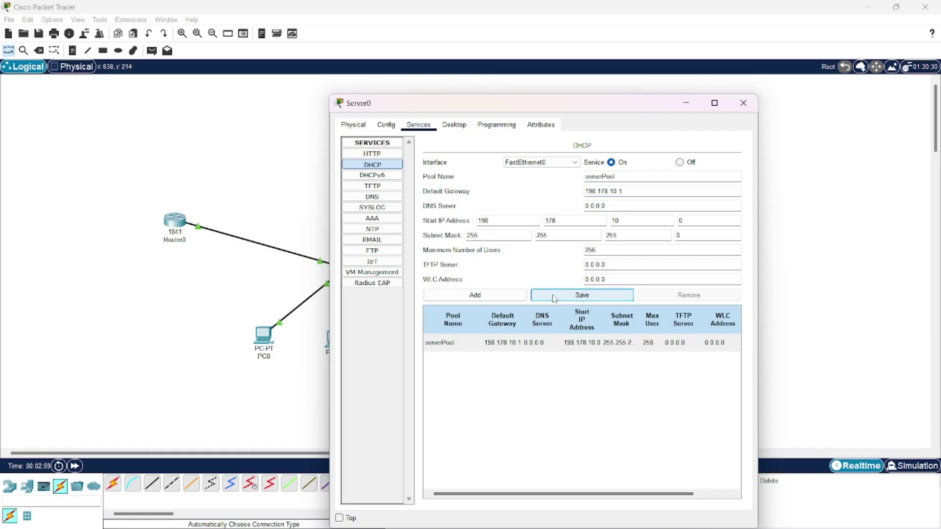
# Step: Switch PC0 to DHCP so it receives 198.178.10.3 with gateway 198.178.10.1
pyautogui.click(745, 106)
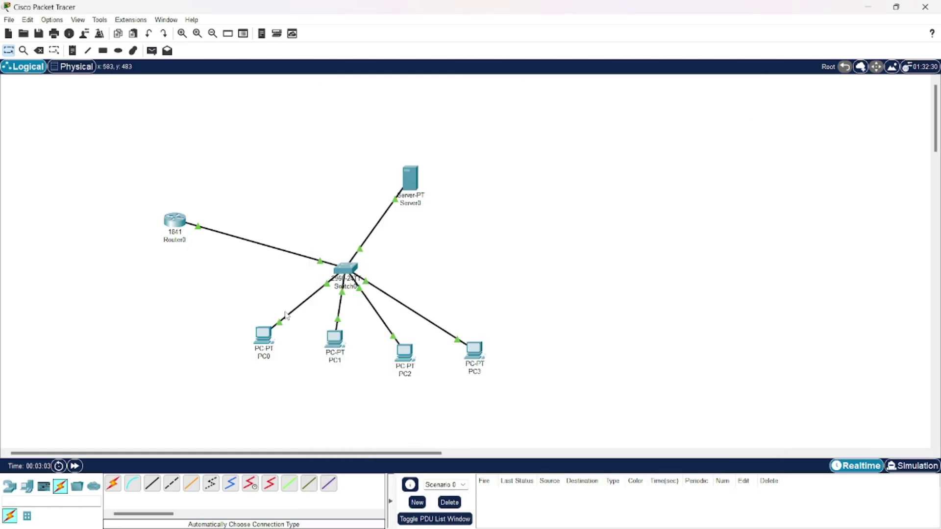
pyautogui.click(264, 335)
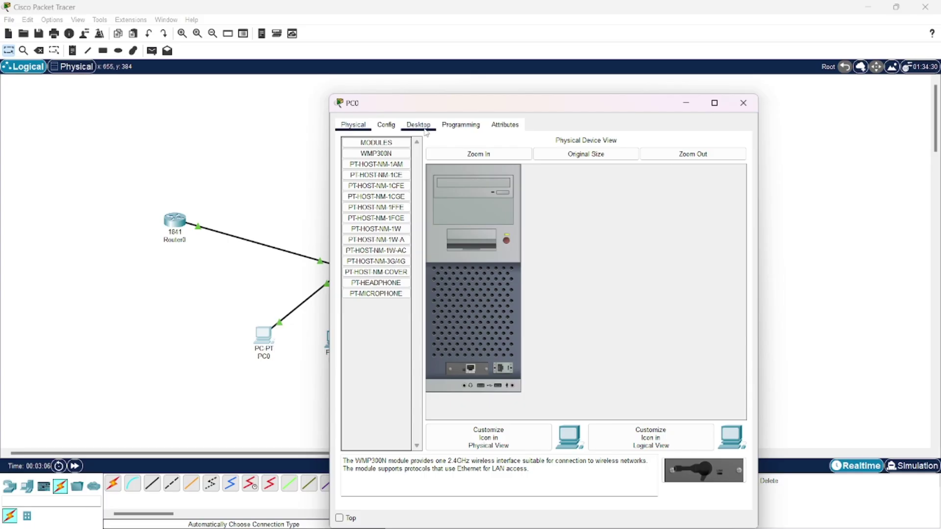
pyautogui.click(419, 125)
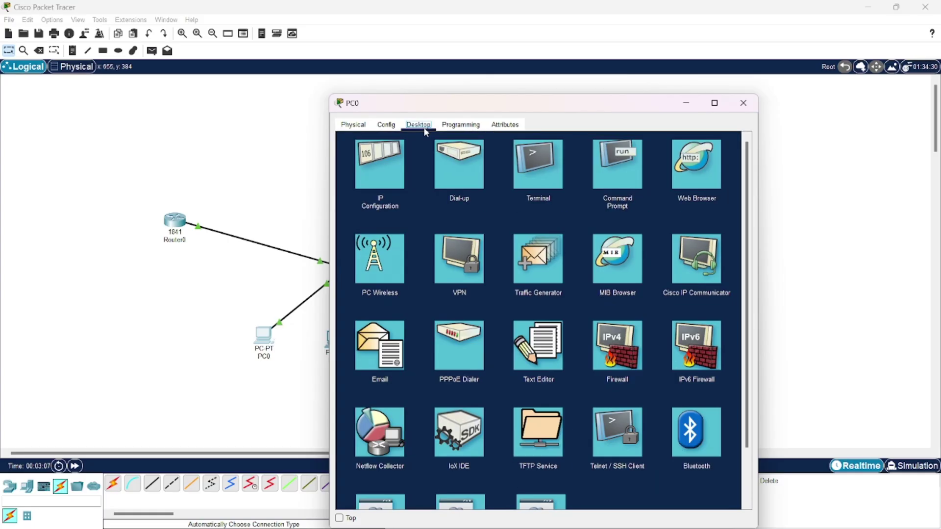
pyautogui.click(381, 168)
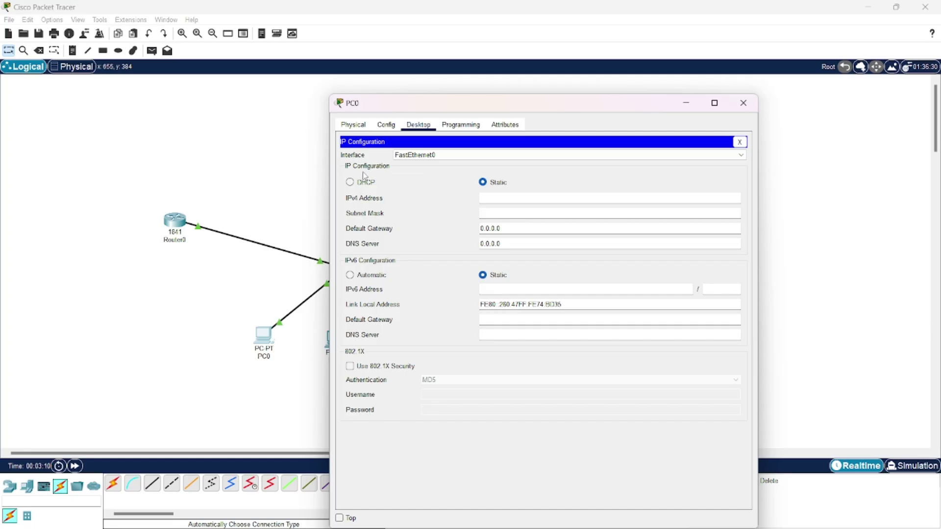
pyautogui.click(351, 182)
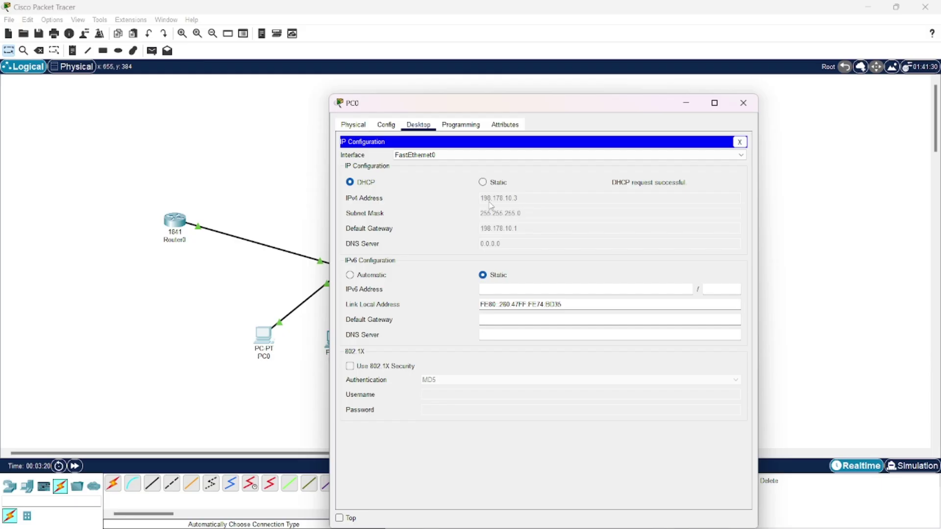
pyautogui.click(743, 103)
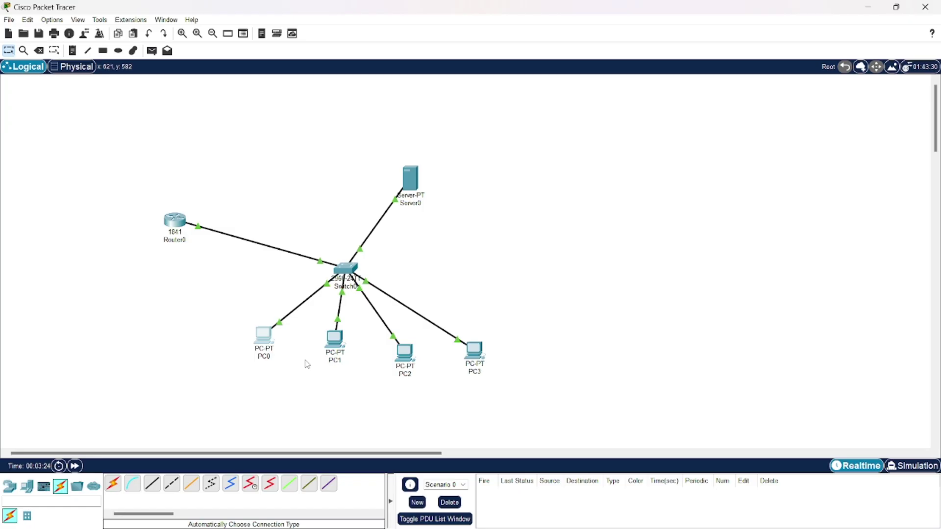
# Step: Switch PC1 to DHCP so it receives 198.178.10.4
pyautogui.click(335, 340)
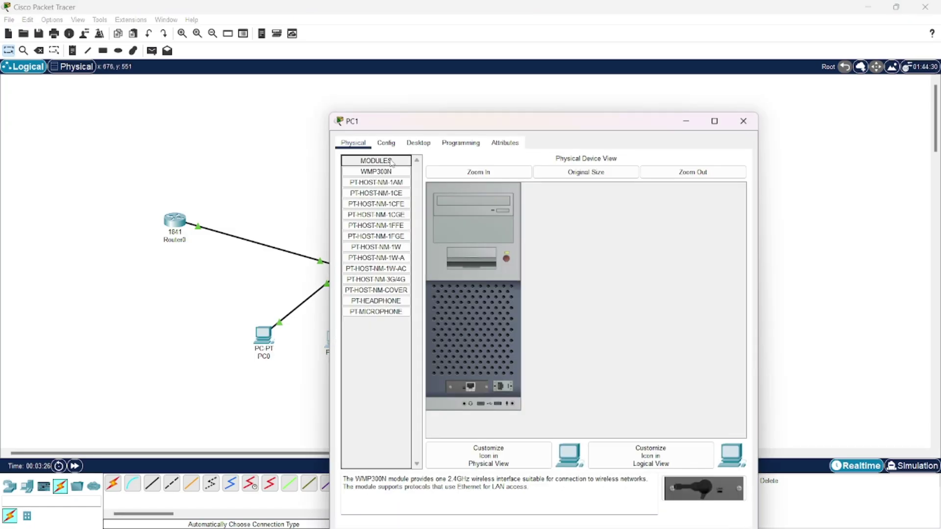
pyautogui.click(418, 143)
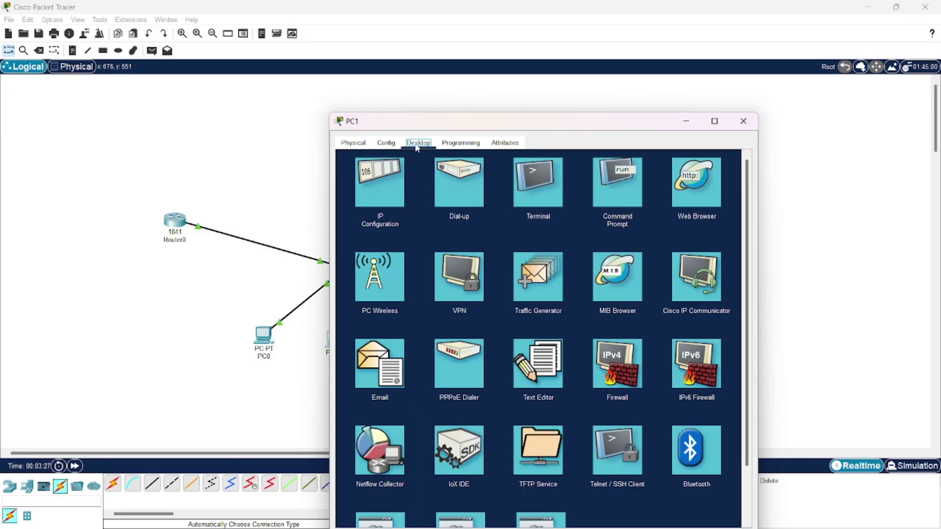
pyautogui.click(386, 179)
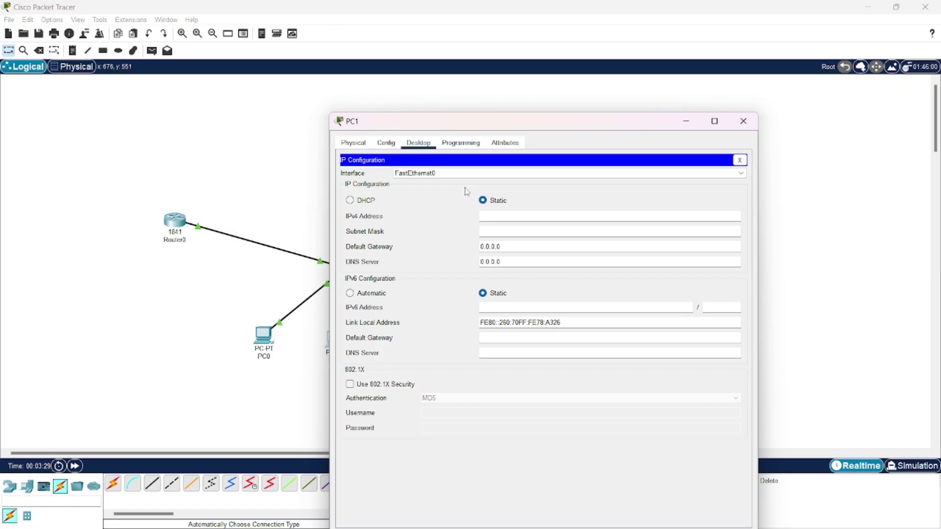
pyautogui.click(351, 201)
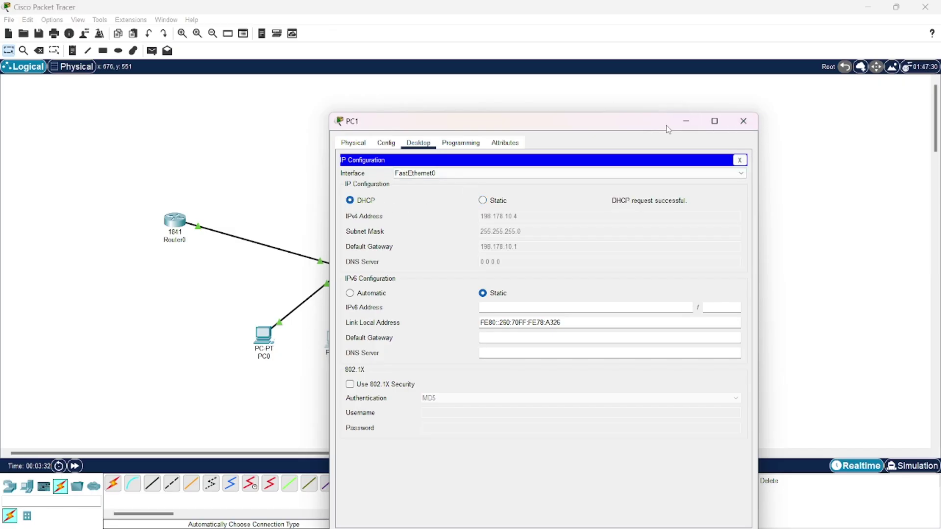
pyautogui.click(746, 122)
# Step: Switch PC2 to DHCP so it receives 198.178.10.5
pyautogui.click(413, 352)
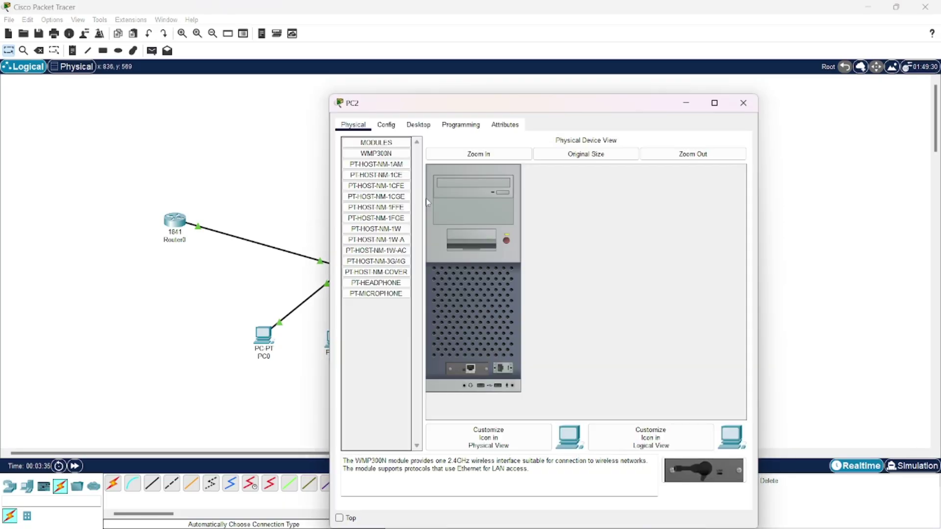
pyautogui.click(418, 125)
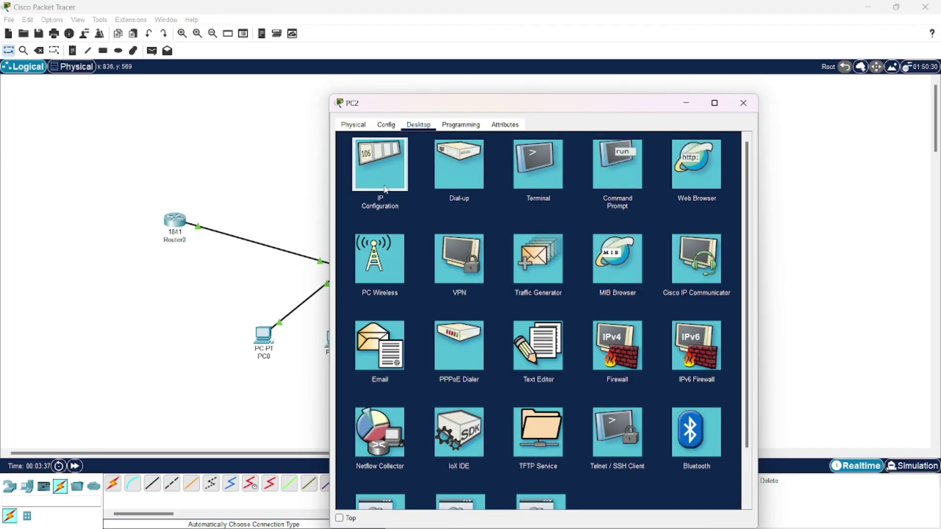
pyautogui.click(384, 190)
pyautogui.click(350, 183)
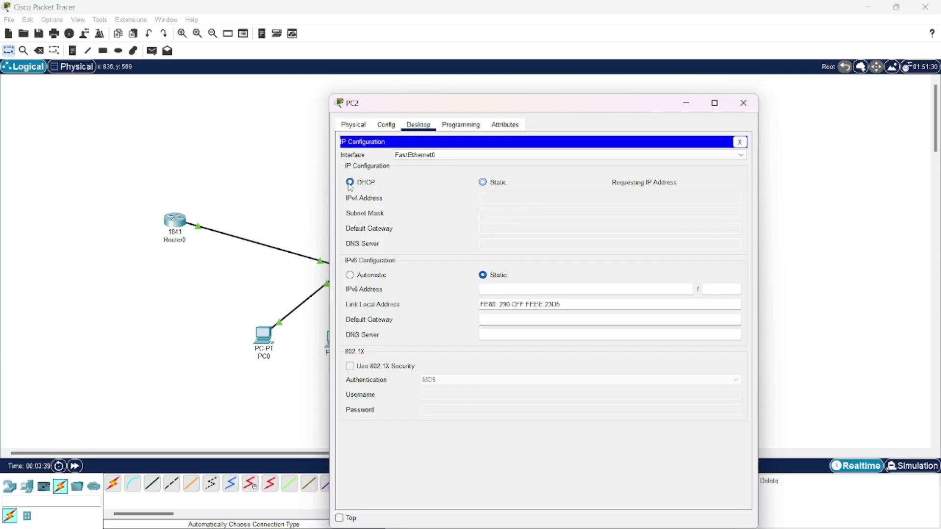
pyautogui.click(739, 106)
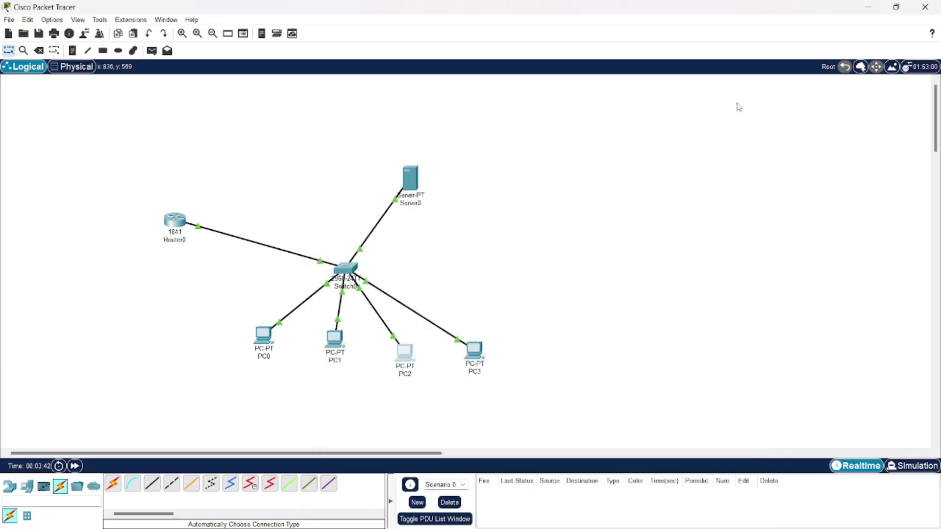
# Step: Switch PC3 to DHCP so it receives 198.178.10.6 with gateway 198.178.10.1
pyautogui.click(471, 360)
pyautogui.click(388, 125)
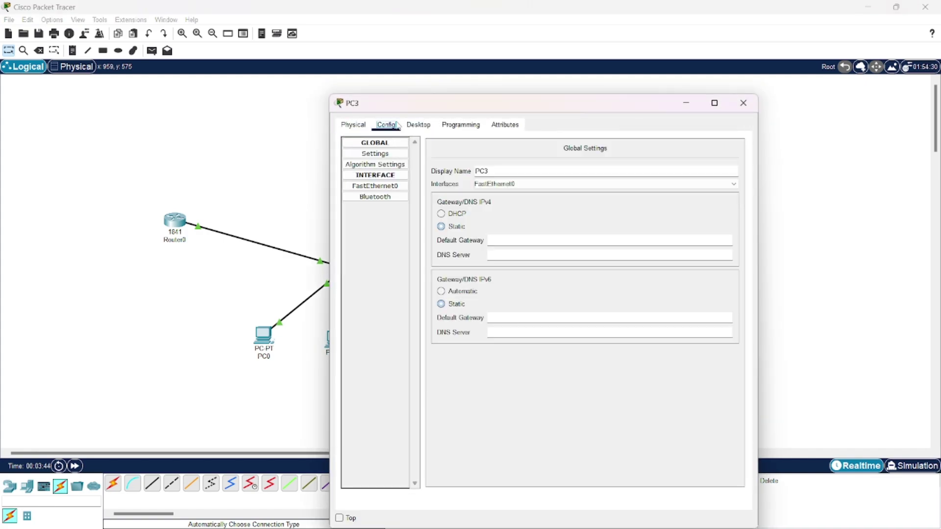
pyautogui.click(420, 125)
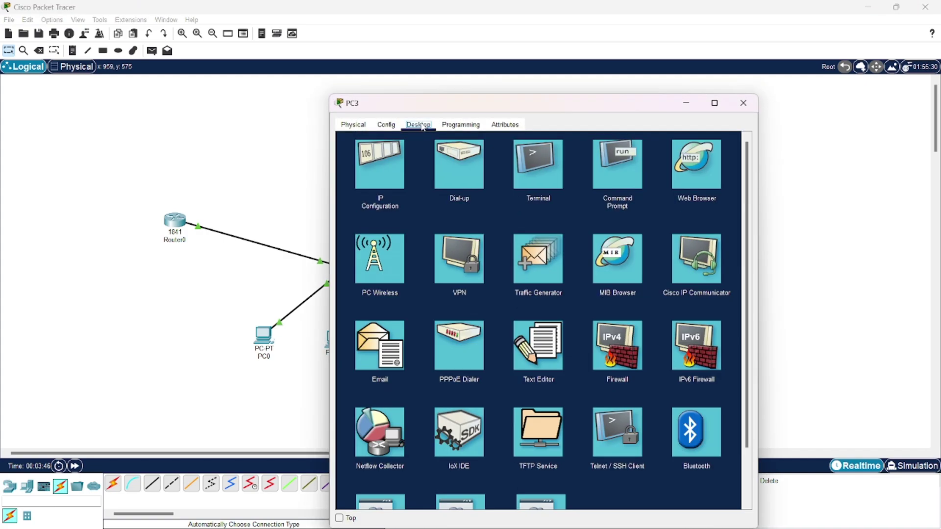
pyautogui.click(384, 167)
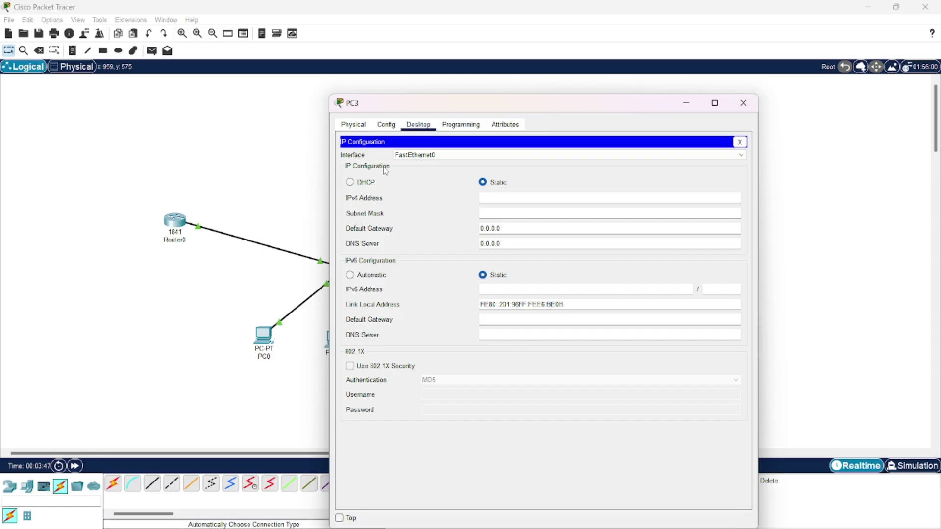
pyautogui.click(350, 183)
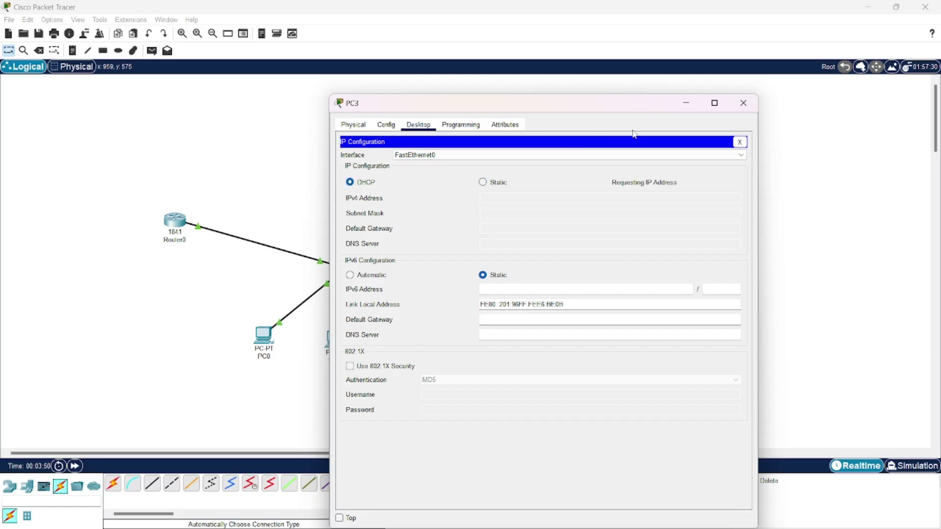
pyautogui.click(745, 104)
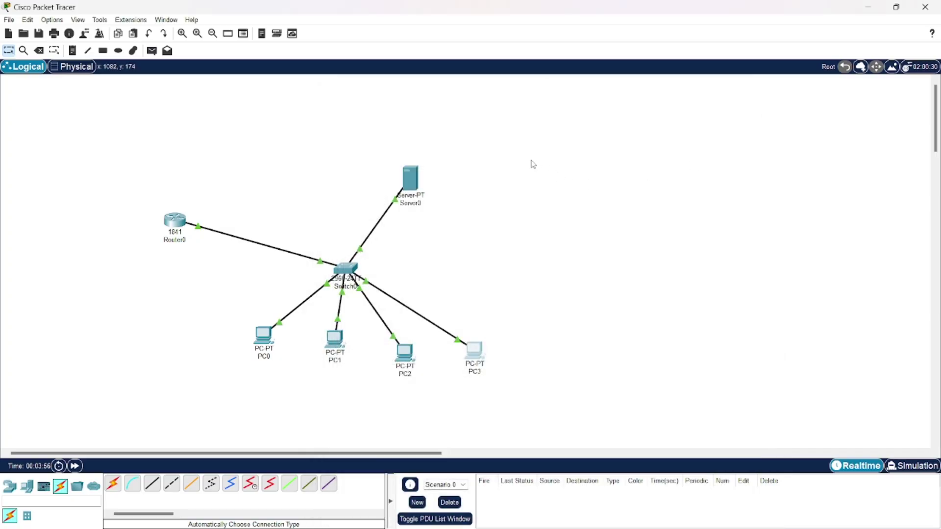
# Step: Send a simple ICMP PDU from PC0 to PC3, which is listed as Successful
pyautogui.click(156, 53)
pyautogui.click(266, 337)
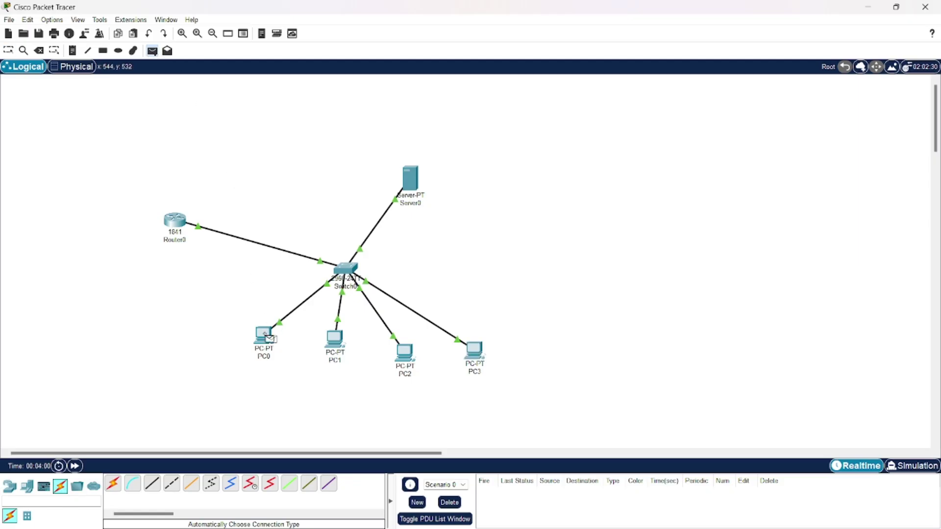
pyautogui.click(478, 352)
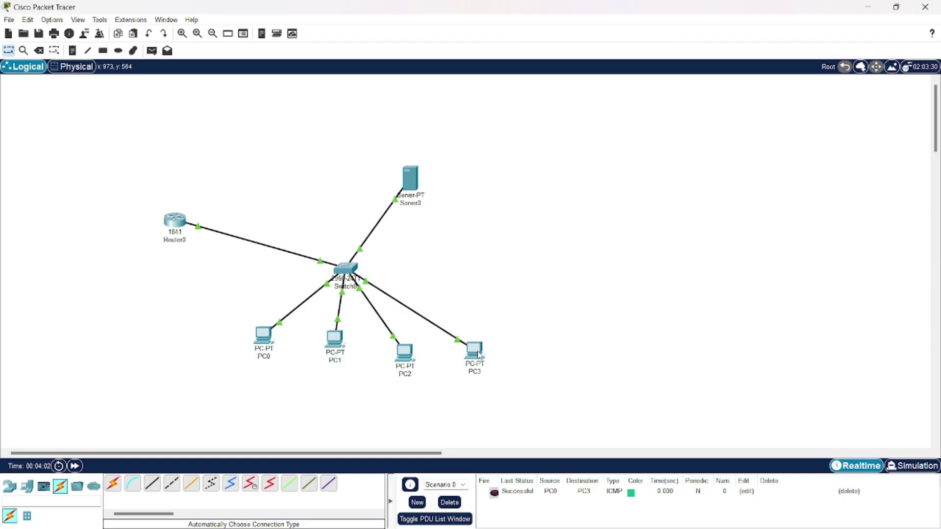